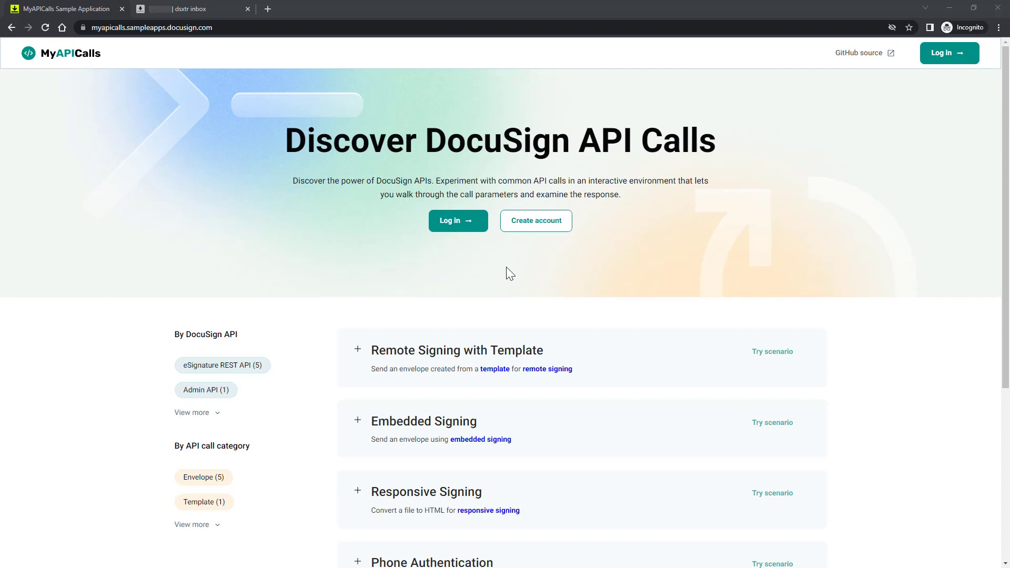
Log in to DocuSign with the account email and password, then open Remote Signing with Template
click(475, 225)
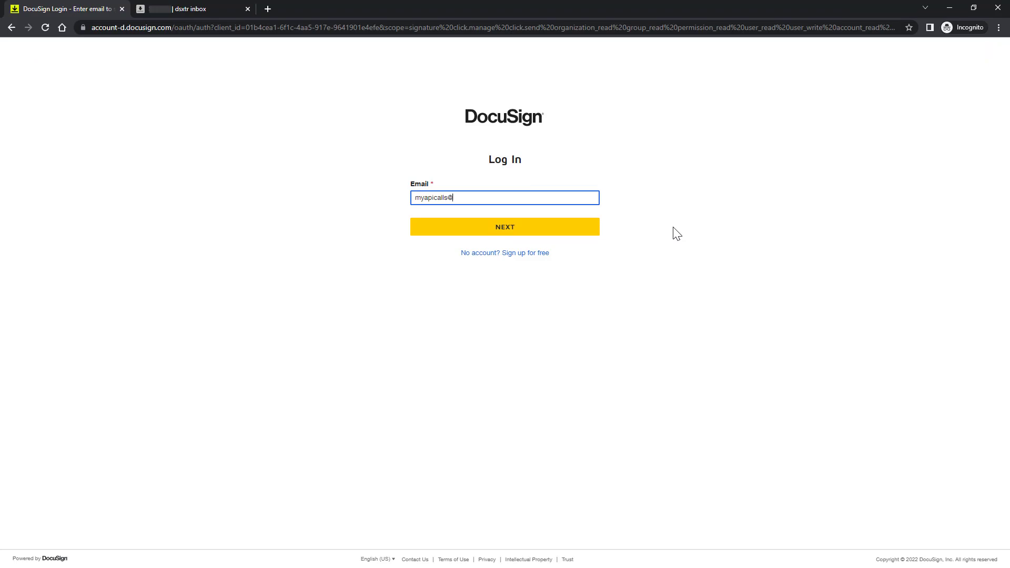
key(Return)
text(•••••••••)
key(Return)
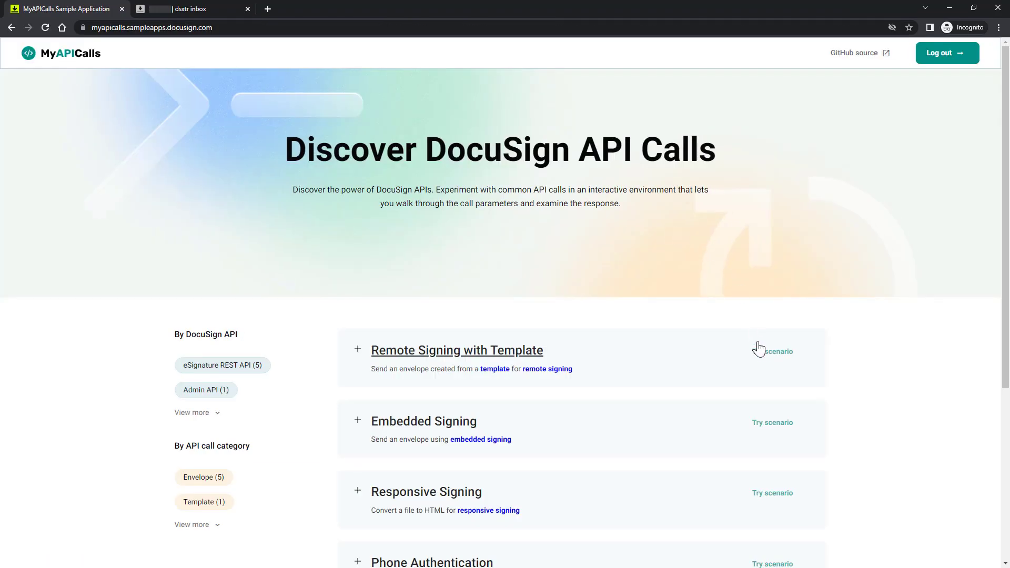
click(763, 354)
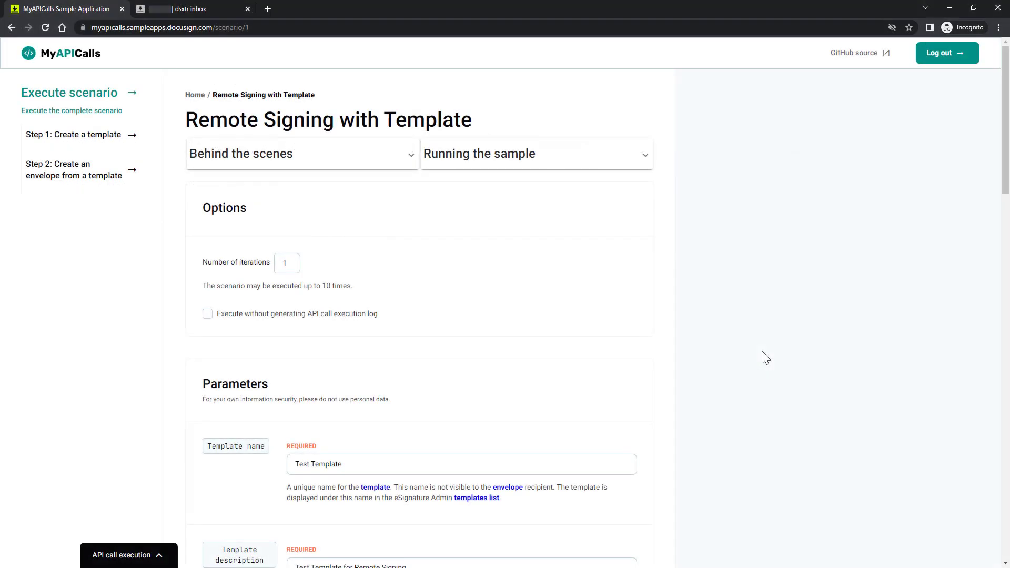
click(409, 157)
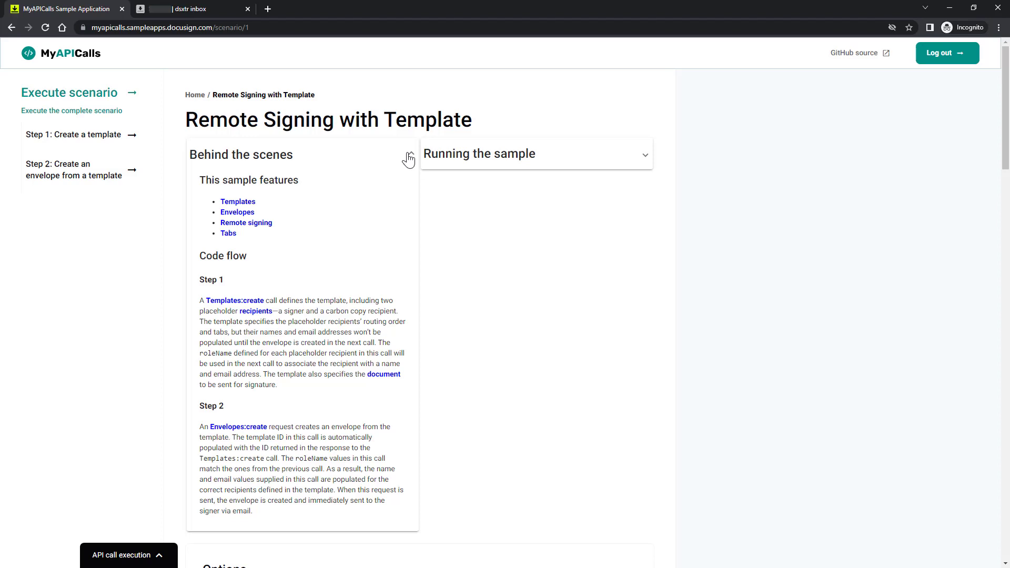
click(409, 157)
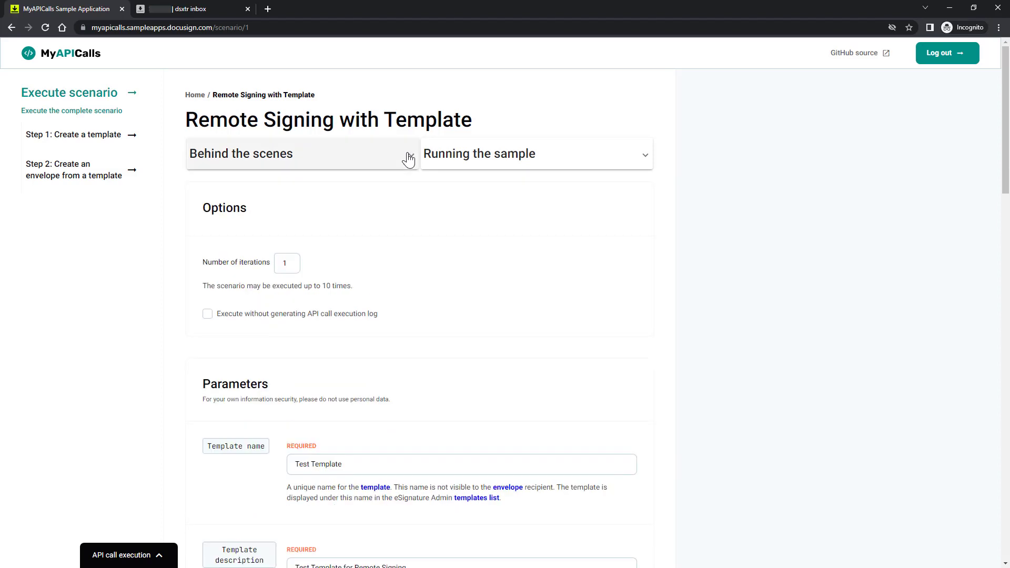
click(646, 157)
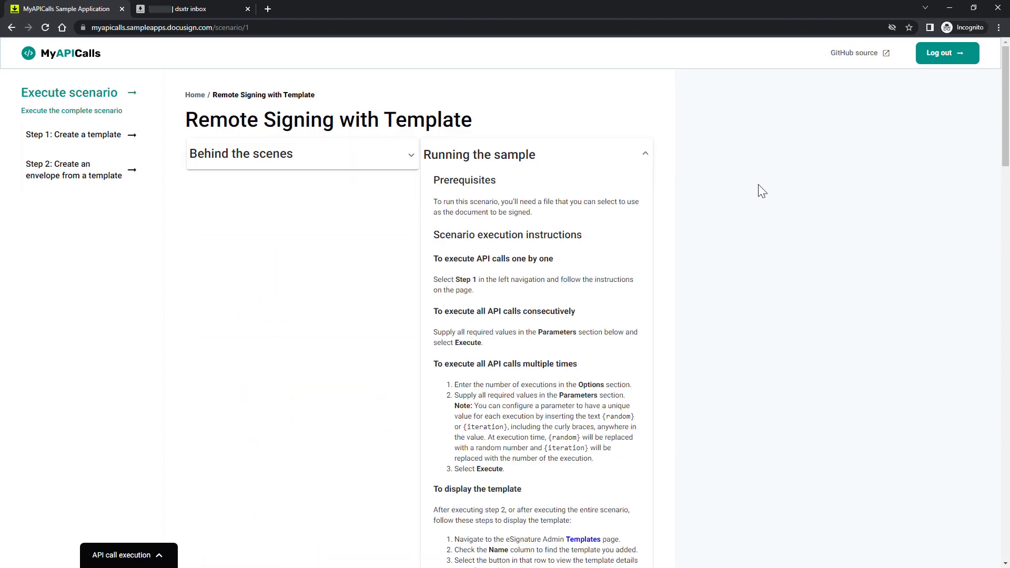
scroll(762, 191, down, 1)
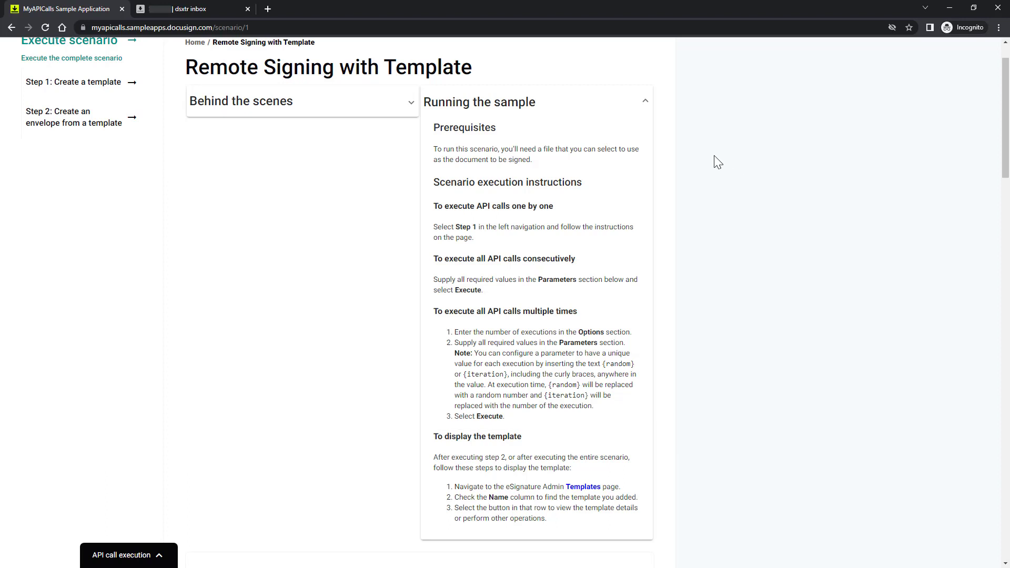
click(646, 103)
scroll(726, 119, up, 1)
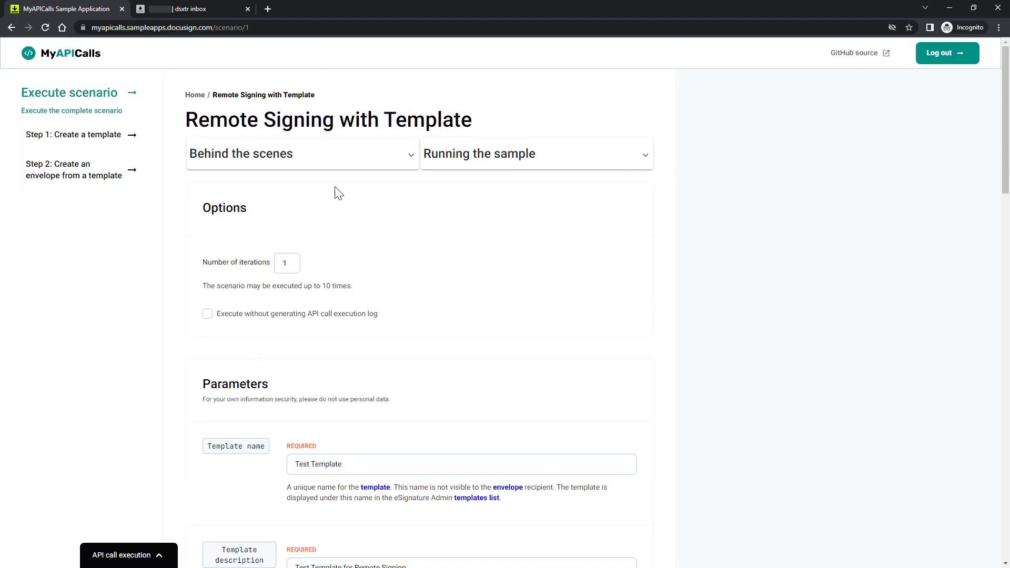
Open Step 1: Create a template, with 'Test Template for Remote Signing' pre-filled
click(135, 137)
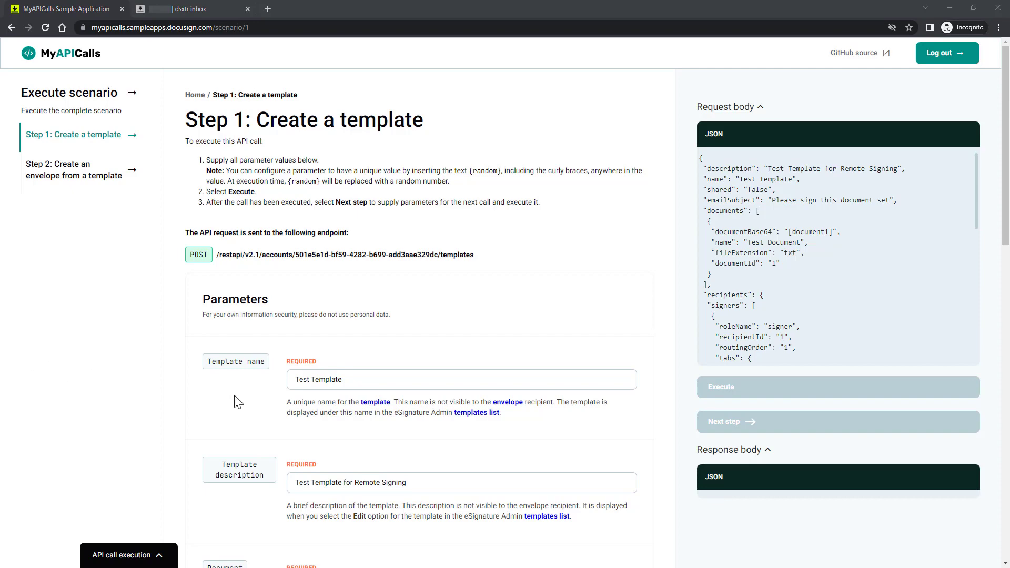
scroll(668, 506, down, 2)
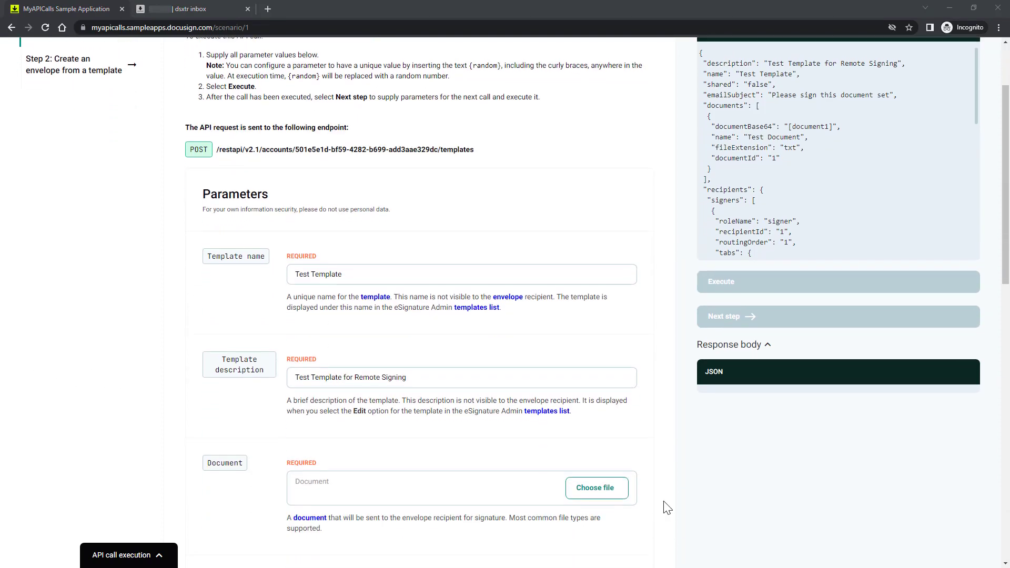
Attach Document1.pdf and execute the create-template call to get the new template ID
click(615, 487)
click(130, 77)
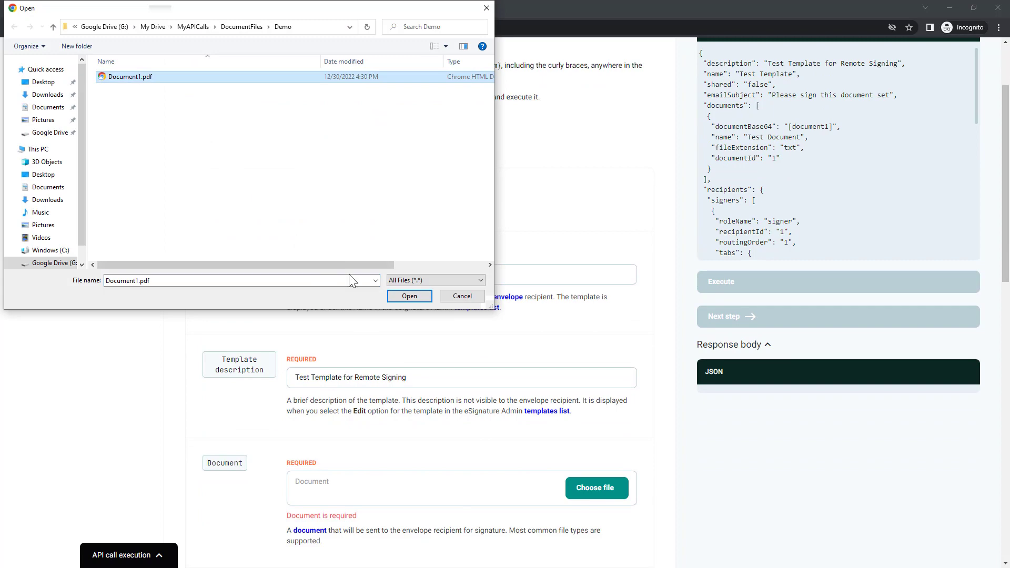
click(406, 296)
scroll(657, 392, up, 2)
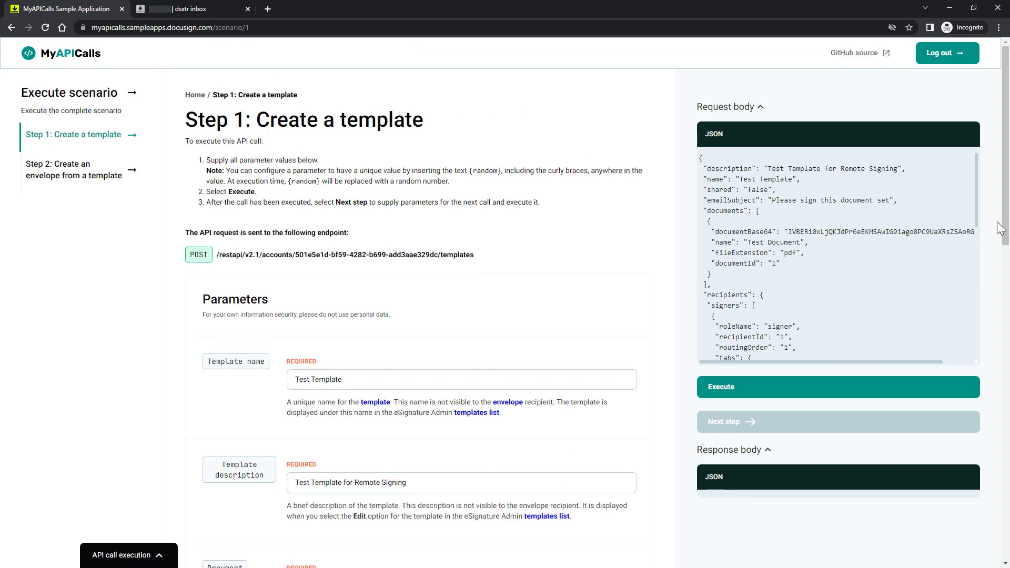
click(730, 394)
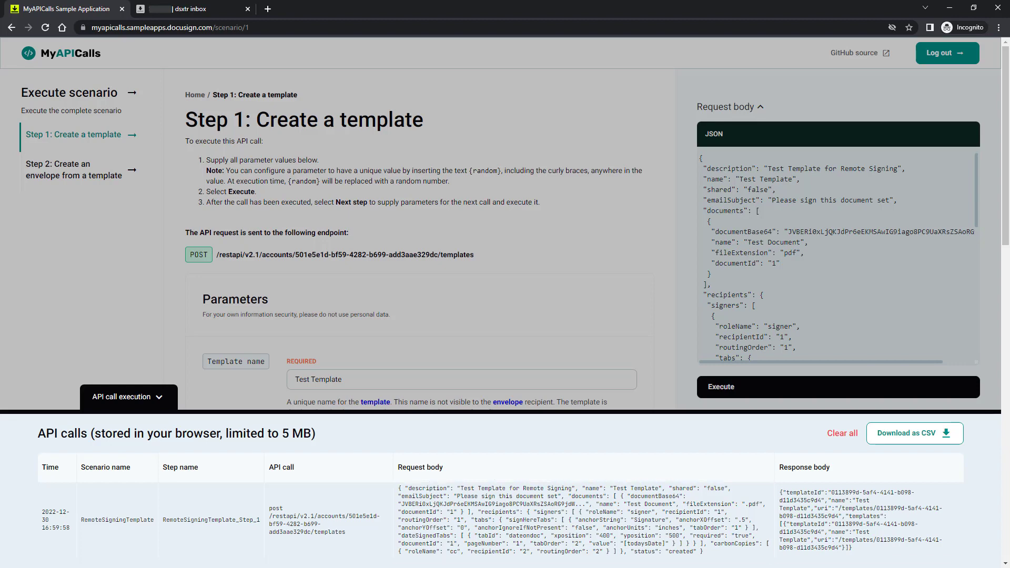
click(156, 400)
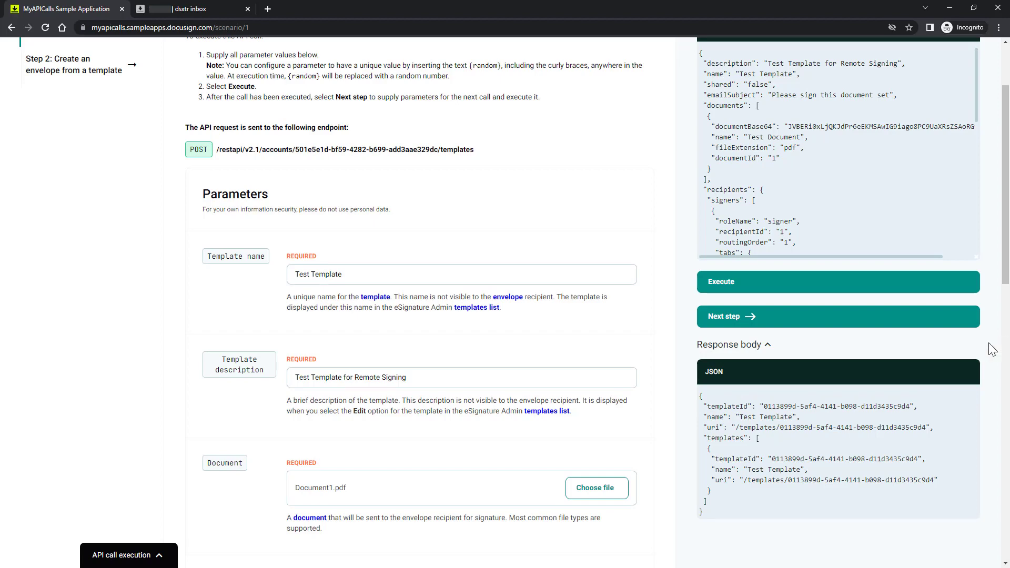
In Step 2, set the signer email to the test address and send the envelope
click(736, 318)
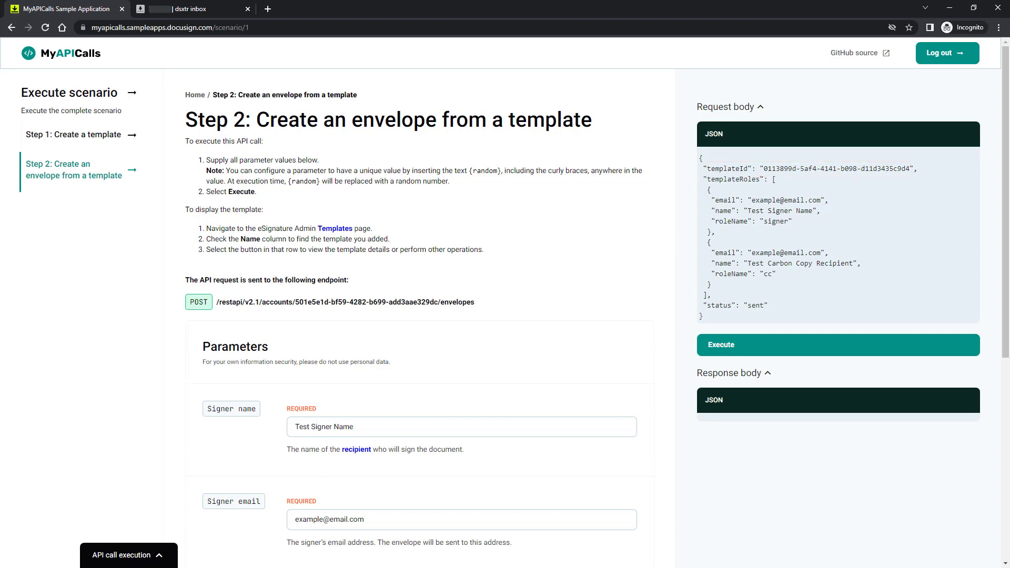
drag(376, 520, 285, 520)
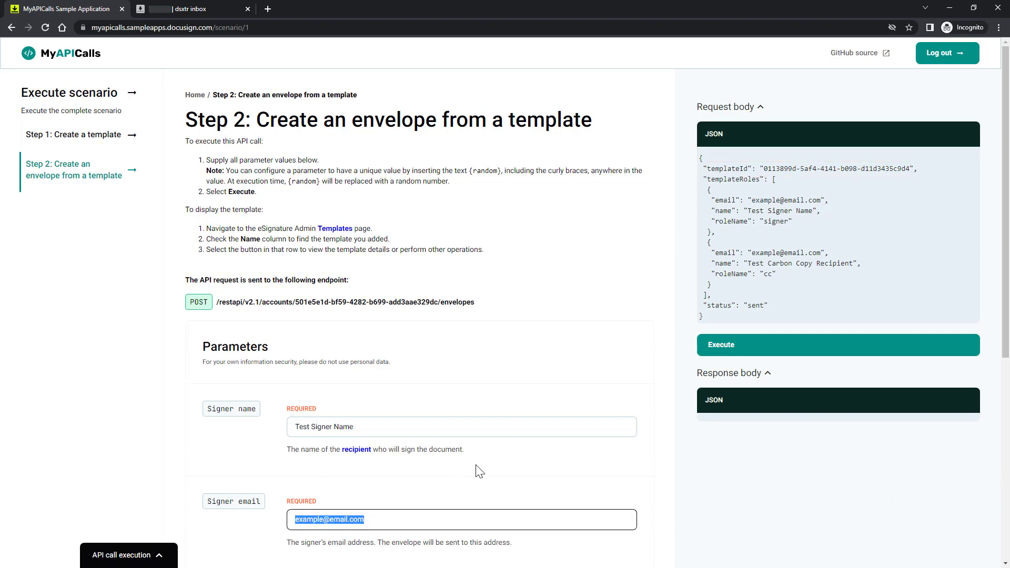
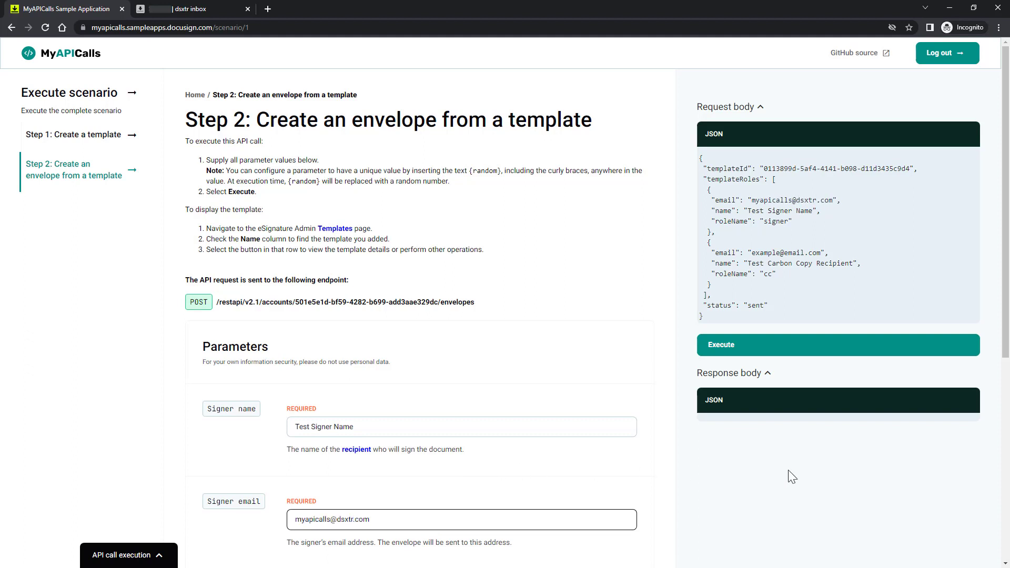
key(alt+Tab)
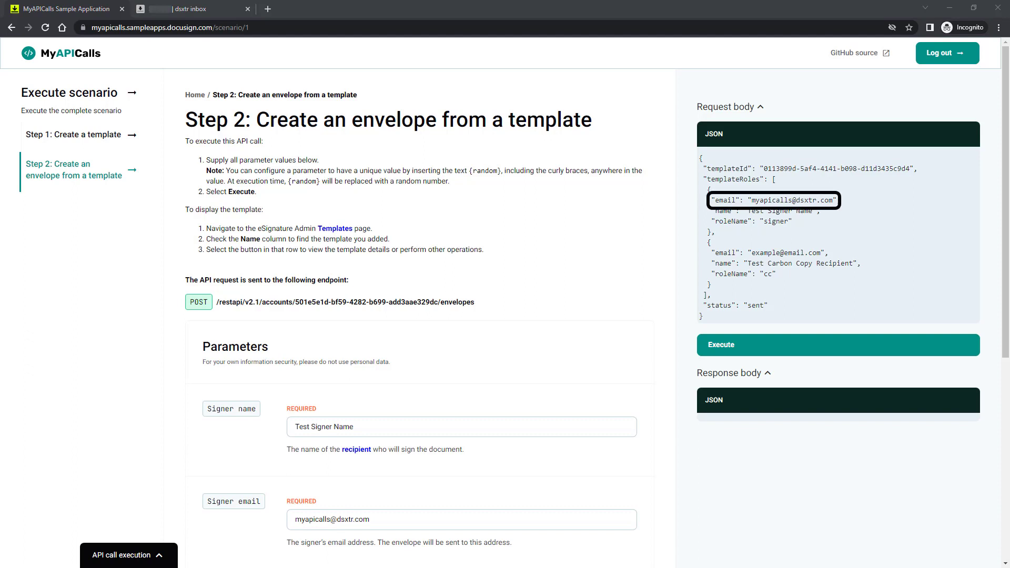
click(713, 351)
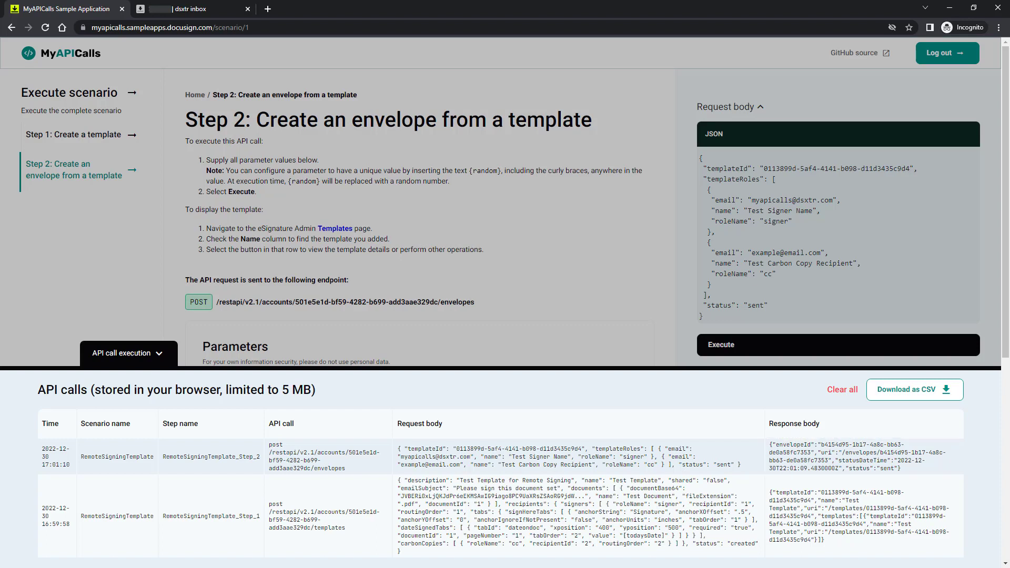
Refresh the test inbox and open the 'Please sign this document set' email
click(201, 13)
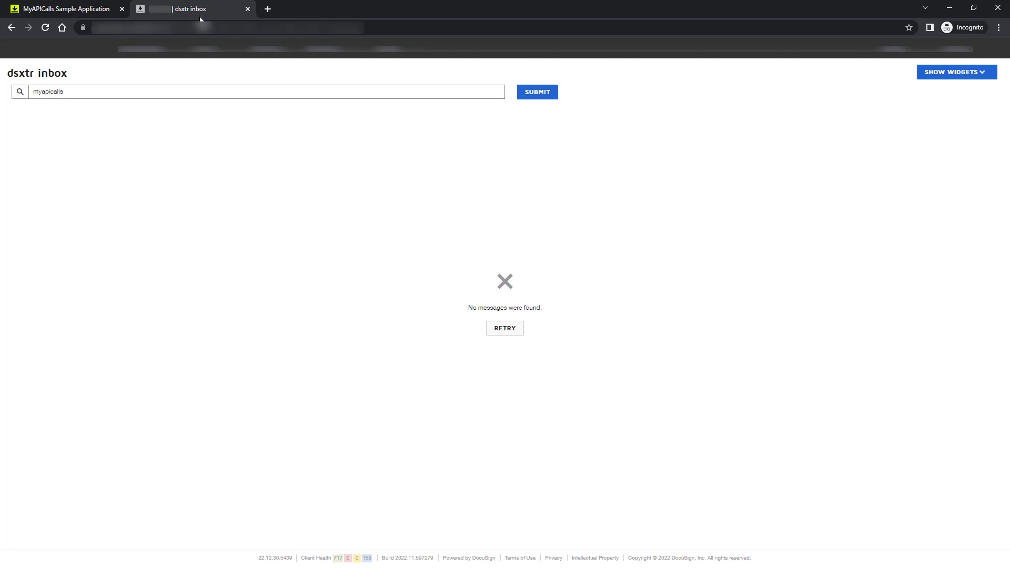
click(508, 328)
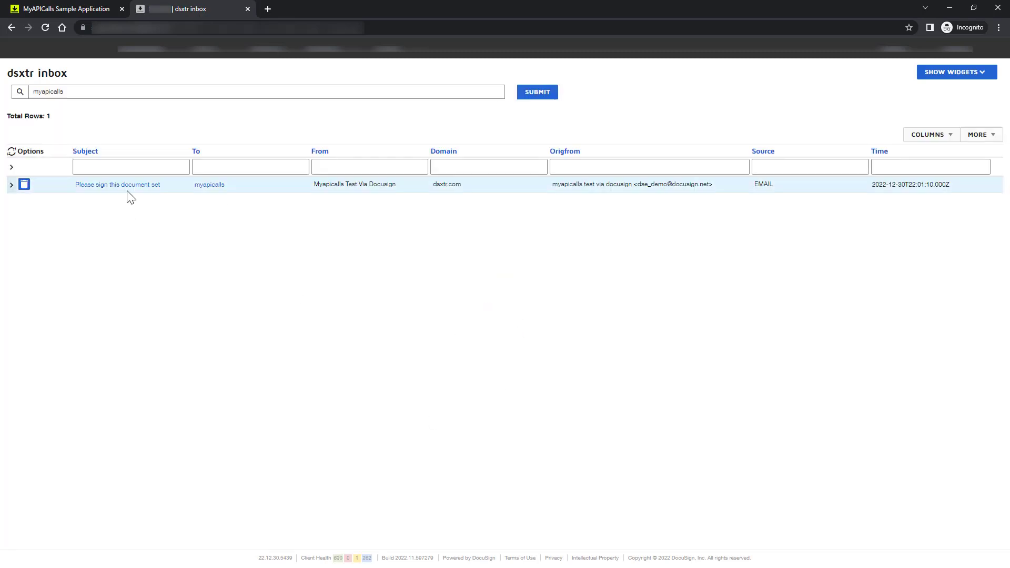
click(126, 186)
Review the document, sign on the signature line, finish, and decline the DocuSign login offer
click(508, 271)
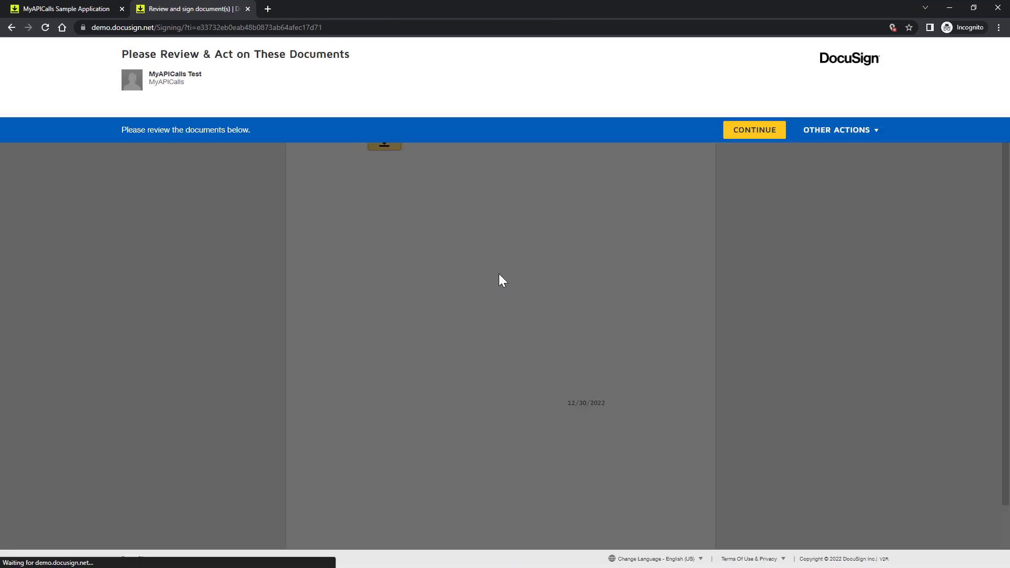
click(750, 135)
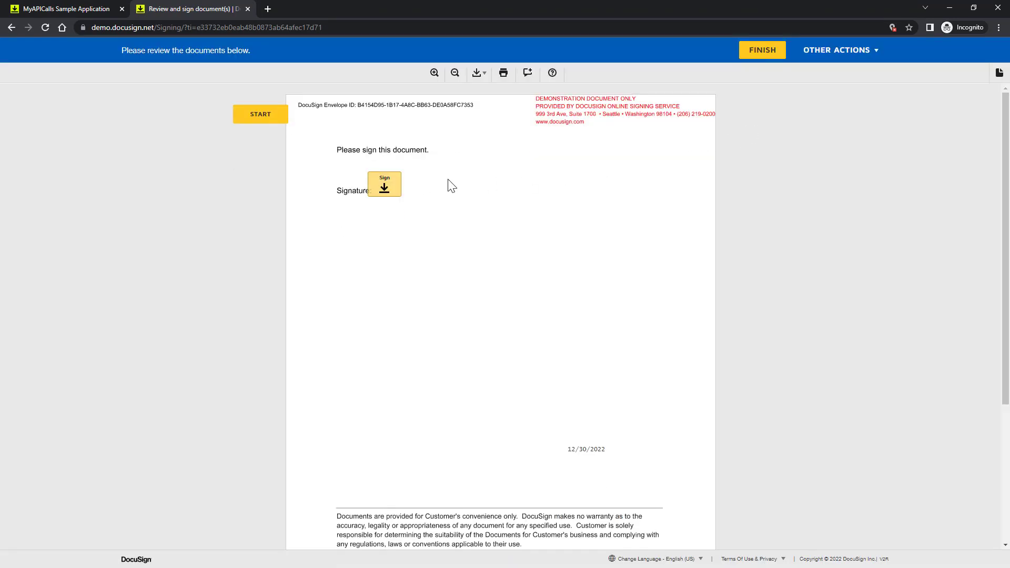
click(384, 190)
click(644, 534)
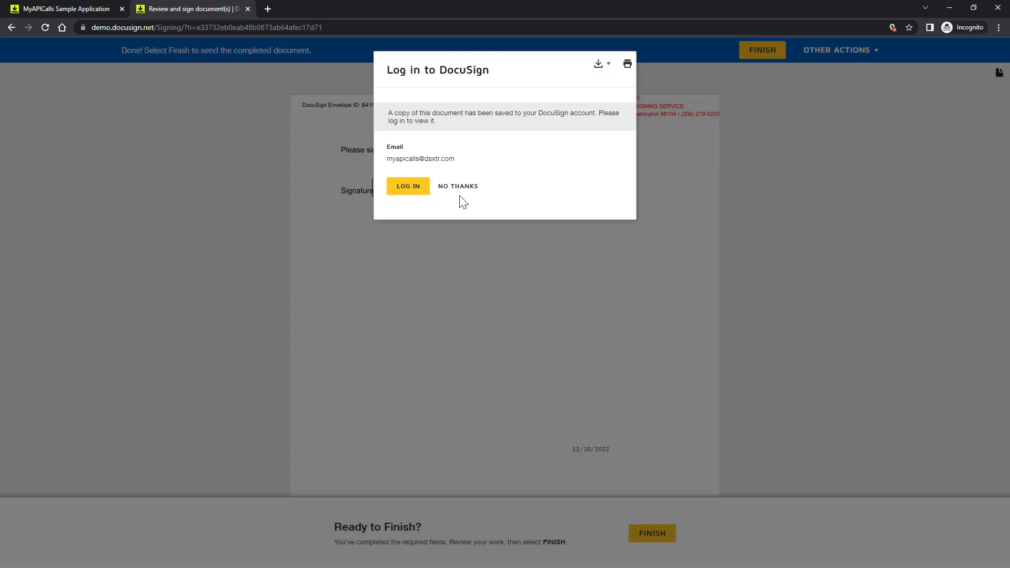
click(460, 189)
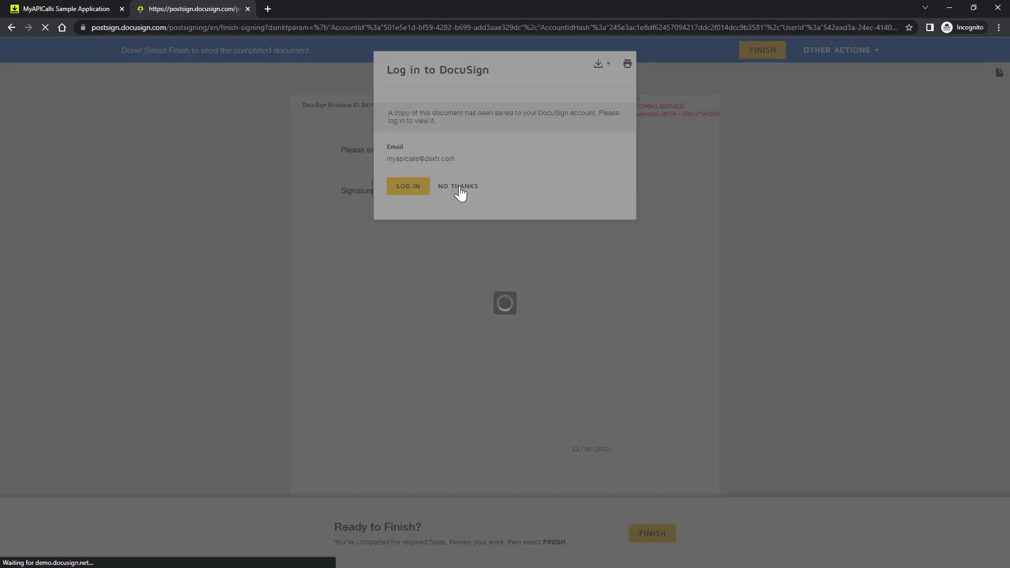